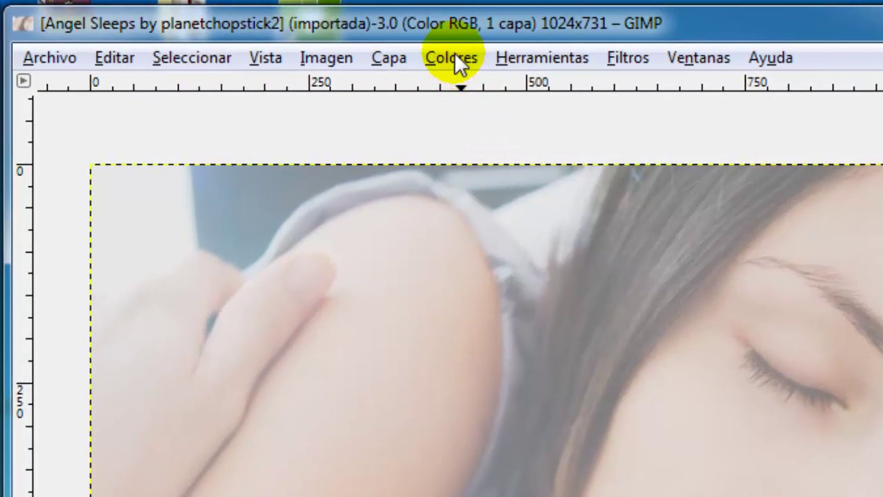
Open Colores > Niveles to show the washed-out photo's Levels histogram.
{"action": "left_click", "coordinate": [454, 60]}
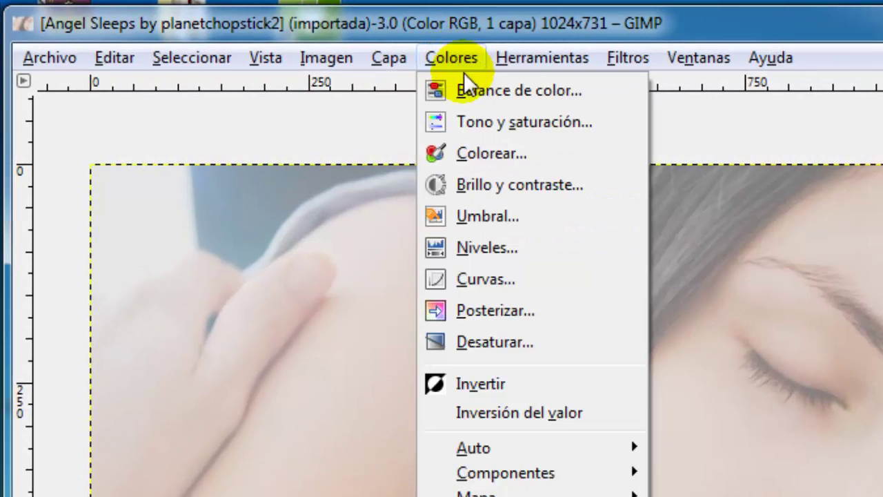
{"action": "left_click", "coordinate": [517, 244]}
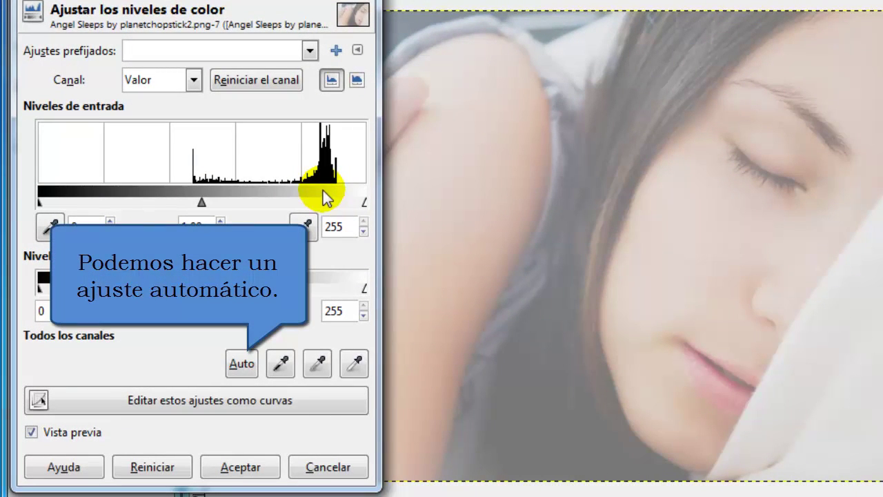
Auto-stretch the levels, then sample the black point from a dark area and the white point from the pillow.
{"action": "left_click", "coordinate": [242, 364]}
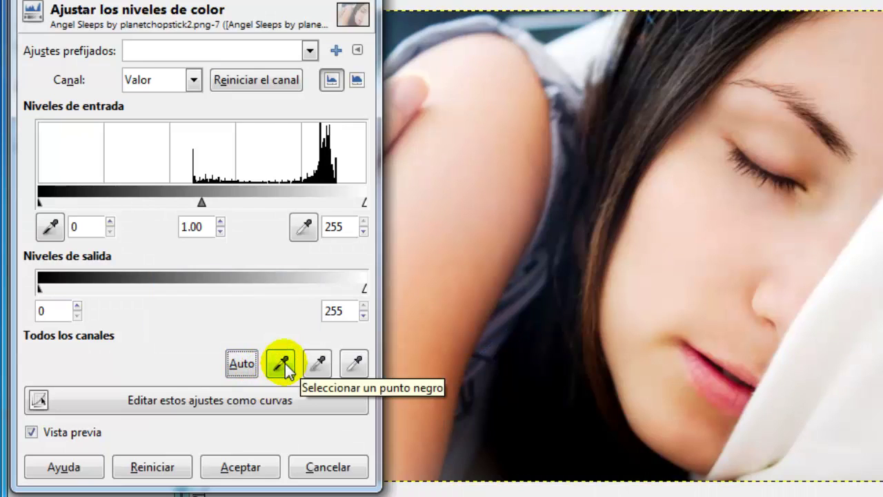
{"action": "left_click", "coordinate": [281, 363]}
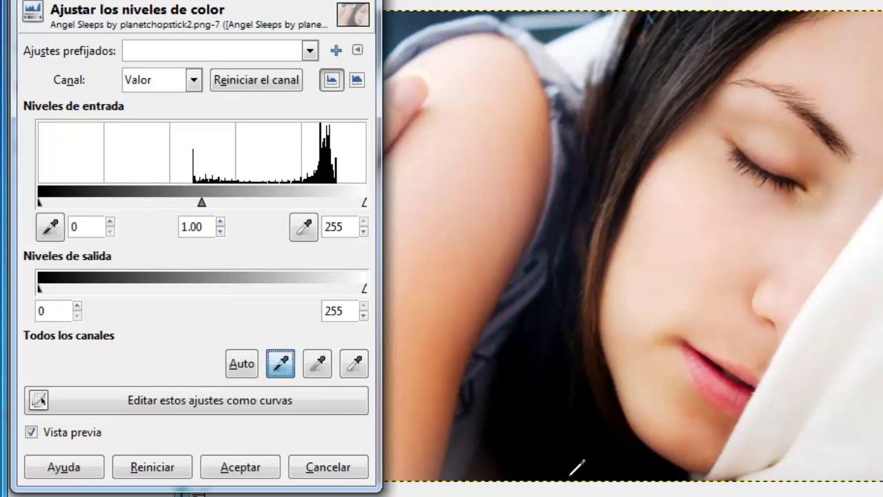
{"action": "left_click", "coordinate": [570, 475]}
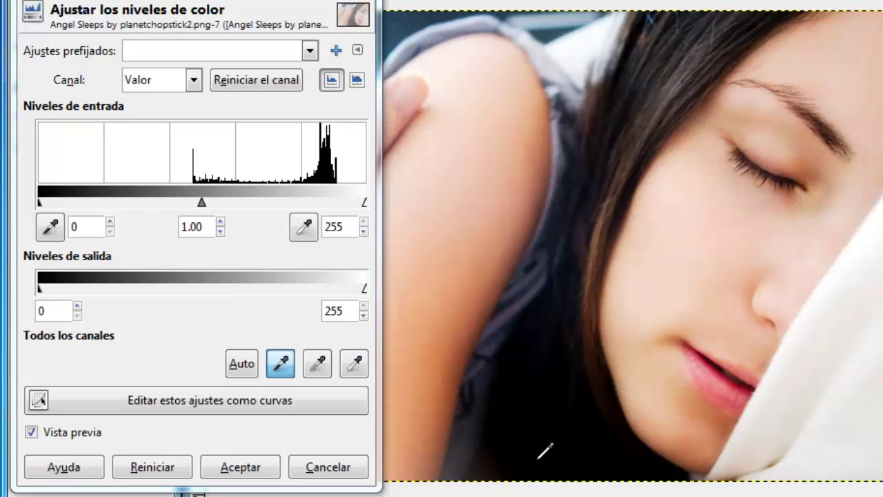
{"action": "left_click", "coordinate": [356, 366]}
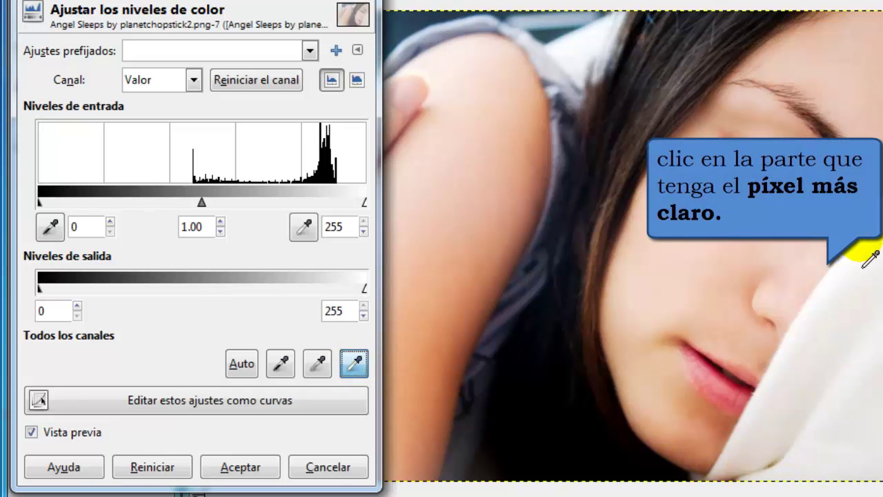
{"action": "left_click", "coordinate": [870, 257]}
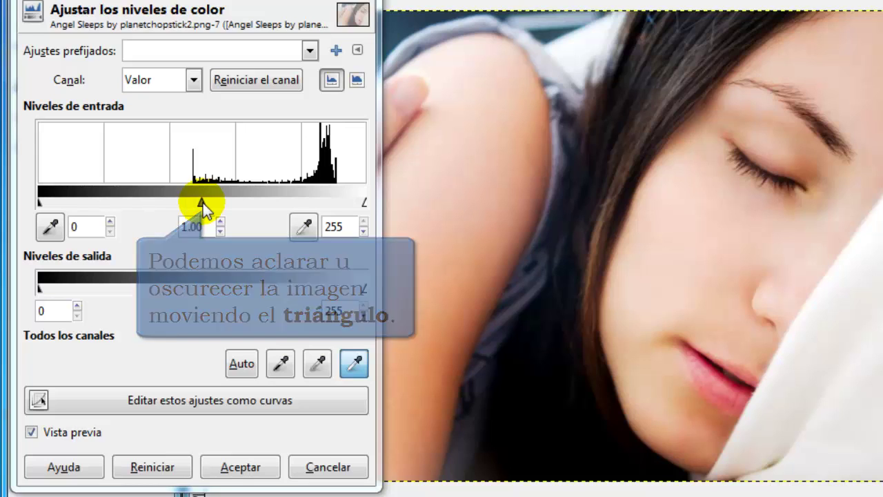
Set the midtone gamma to about 0.64 and apply the Levels correction.
{"action": "mouse_move", "coordinate": [203, 203]}
{"action": "left_mouse_down"}
{"action": "mouse_move", "coordinate": [246, 205]}
{"action": "mouse_move", "coordinate": [156, 201]}
{"action": "mouse_move", "coordinate": [234, 198]}
{"action": "left_mouse_up"}
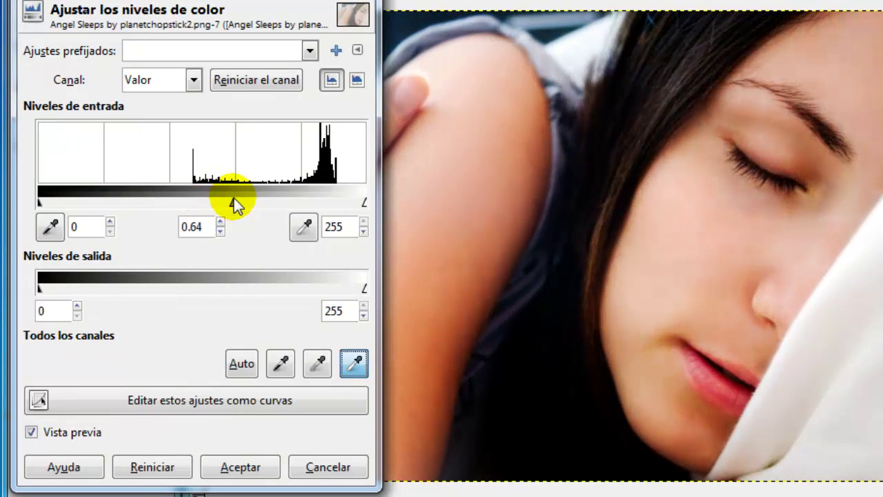
{"action": "left_click", "coordinate": [228, 469]}
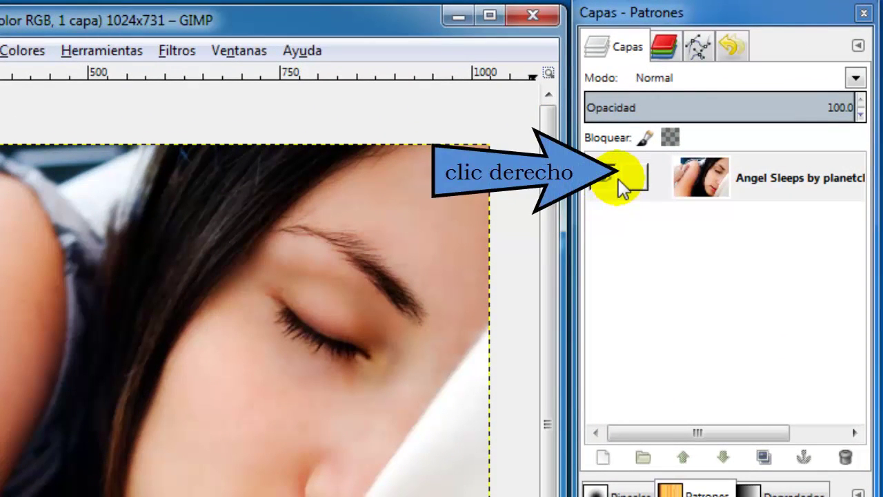
Create 'Copia de Angel Sleeps' above the original using Nuevo a partir de lo visible.
{"action": "right_click", "coordinate": [618, 181]}
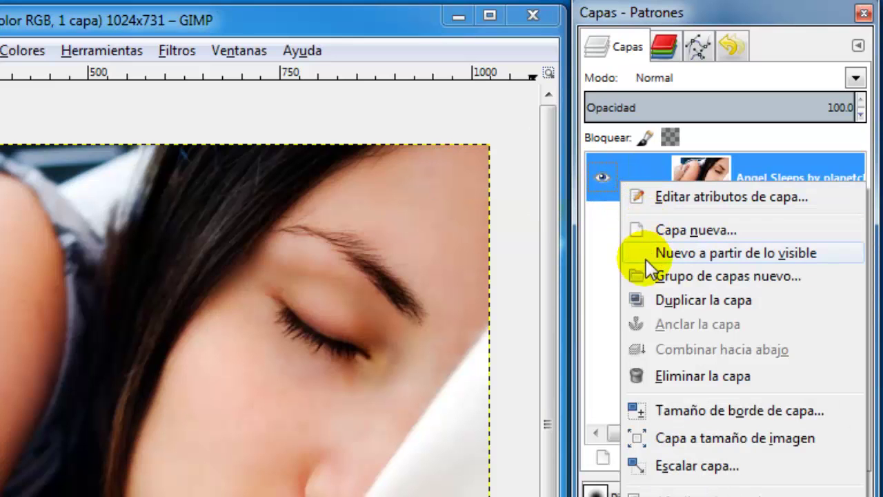
{"action": "left_click", "coordinate": [646, 301]}
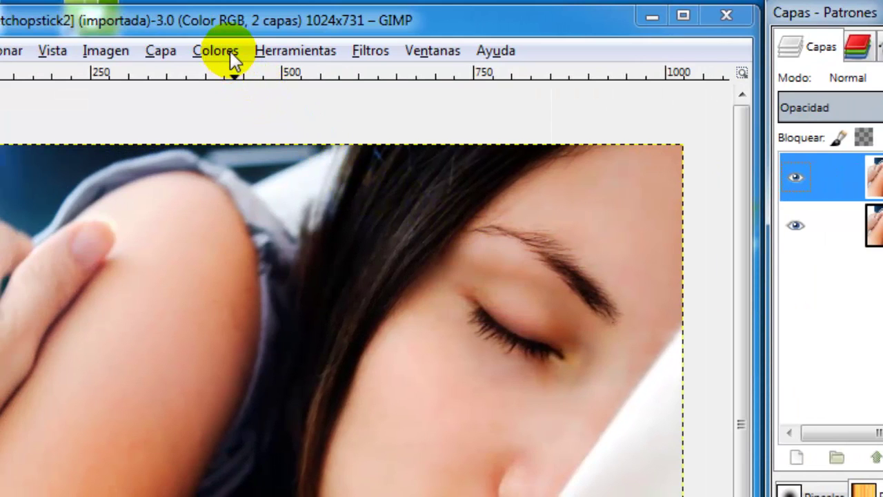
Equalize the copy layer with Colores > Auto > Ecualizar and keep it selected.
{"action": "left_click", "coordinate": [232, 58]}
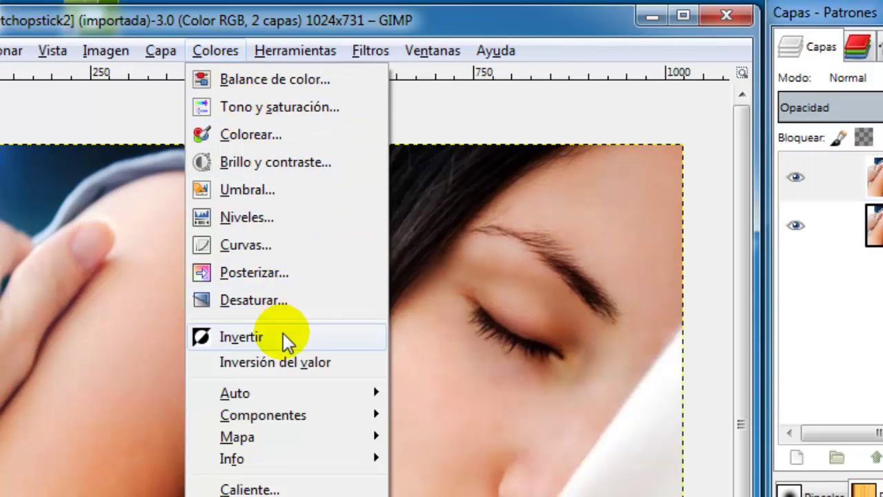
{"action": "mouse_move", "coordinate": [234, 393]}
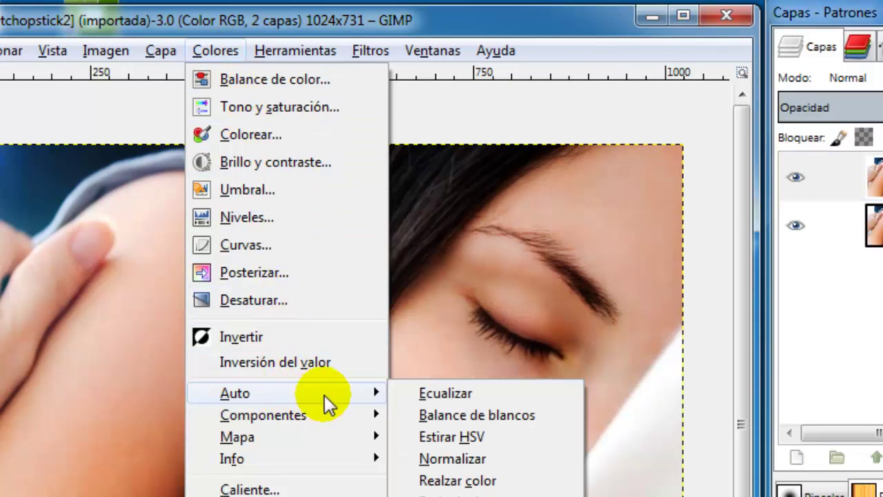
{"action": "left_click", "coordinate": [513, 391]}
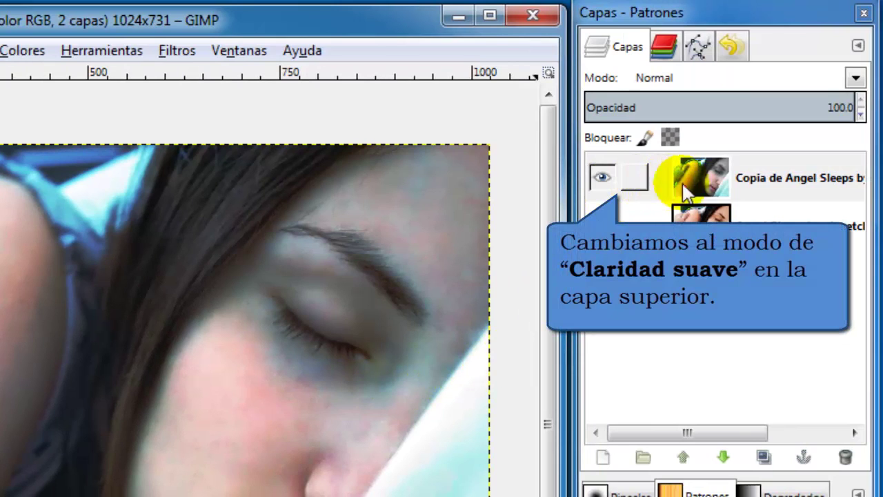
{"action": "left_click", "coordinate": [748, 182]}
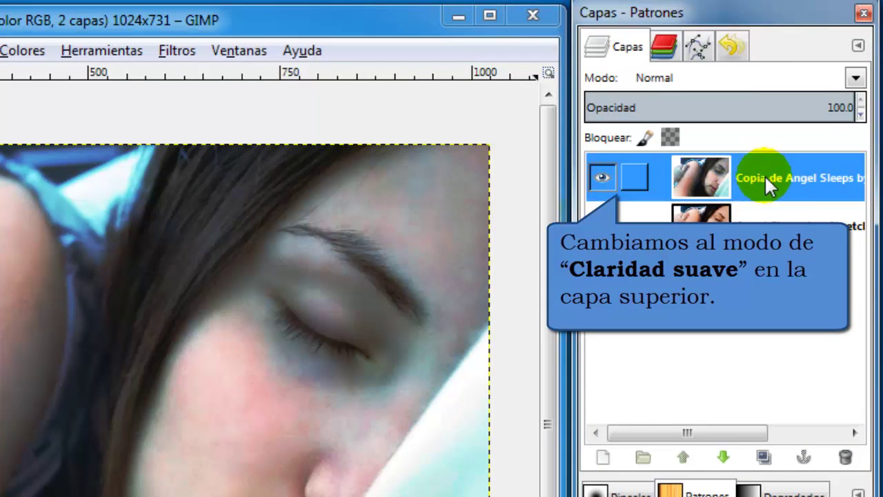
Blend the top layer in Claridad suave mode at 56 opacity.
{"action": "left_click", "coordinate": [856, 78]}
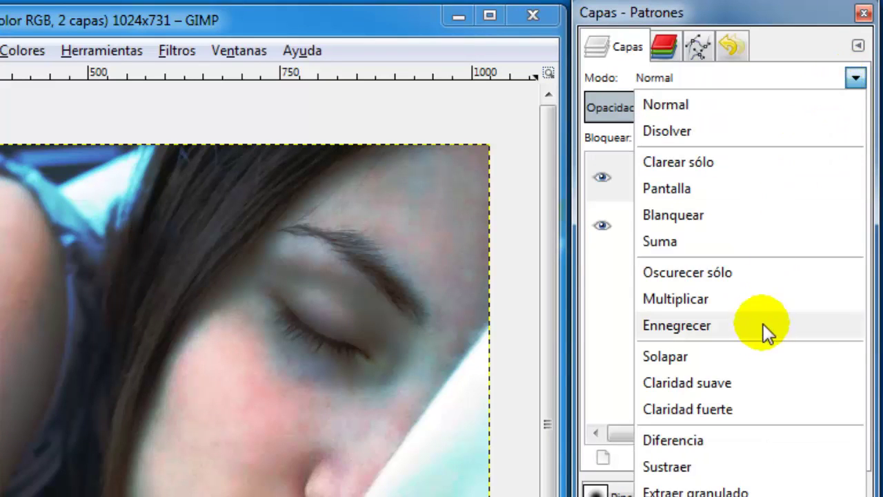
{"action": "left_click", "coordinate": [749, 380]}
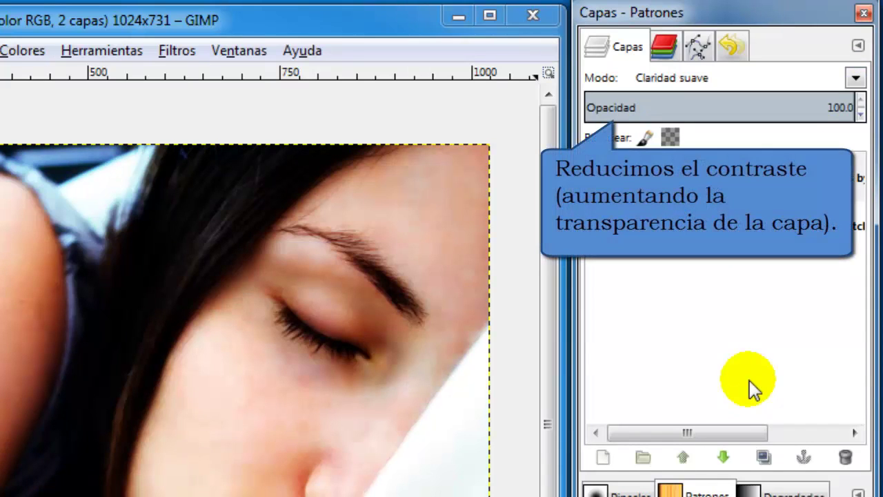
{"action": "left_click", "coordinate": [861, 117]}
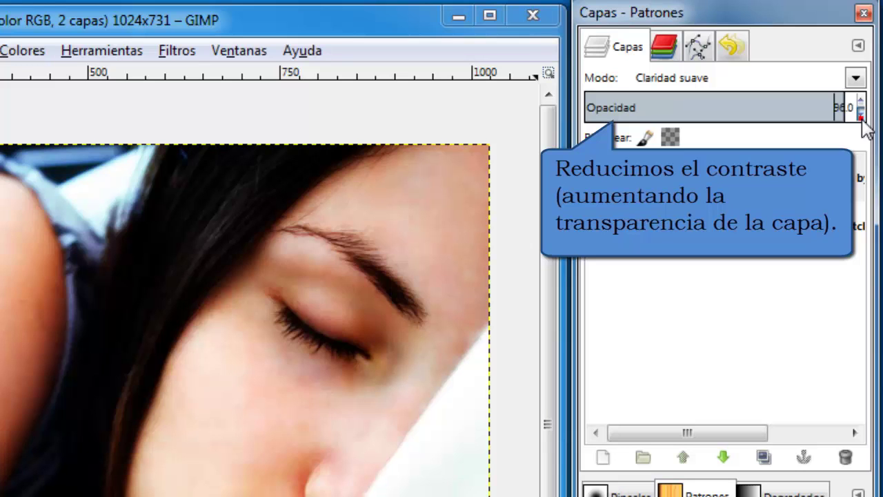
{"action": "left_click", "coordinate": [861, 117]}
{"action": "left_click", "coordinate": [861, 116]}
{"action": "left_click", "coordinate": [861, 116]}
{"action": "left_click", "coordinate": [862, 117]}
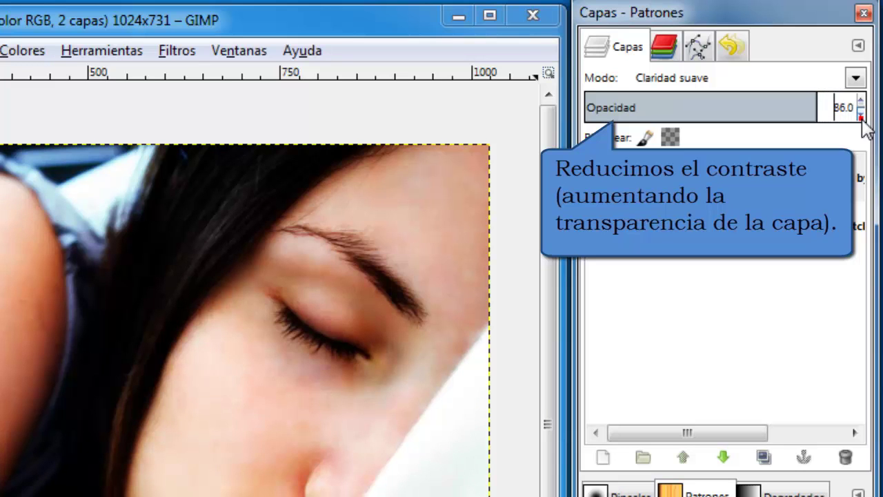
{"action": "left_click", "coordinate": [861, 116]}
{"action": "left_click", "coordinate": [862, 117]}
{"action": "left_click", "coordinate": [861, 117]}
{"action": "left_click", "coordinate": [862, 117]}
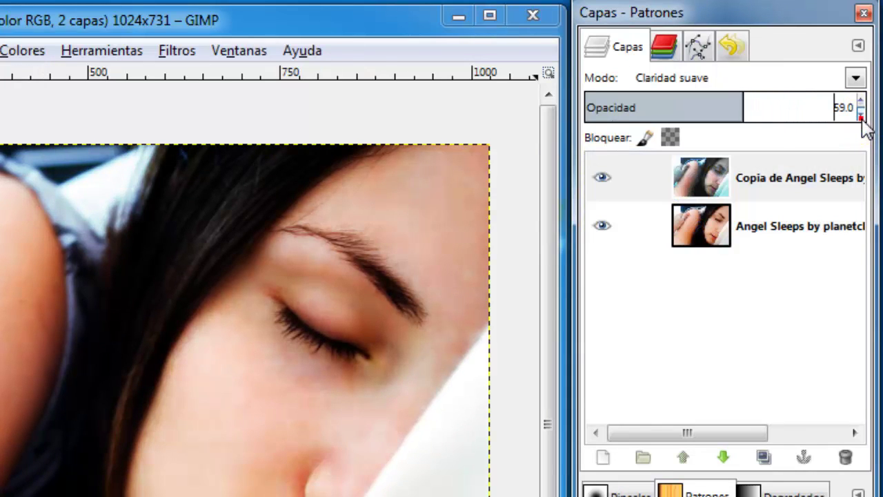
{"action": "left_click", "coordinate": [861, 116]}
{"action": "left_click", "coordinate": [861, 117]}
{"action": "left_click", "coordinate": [861, 117]}
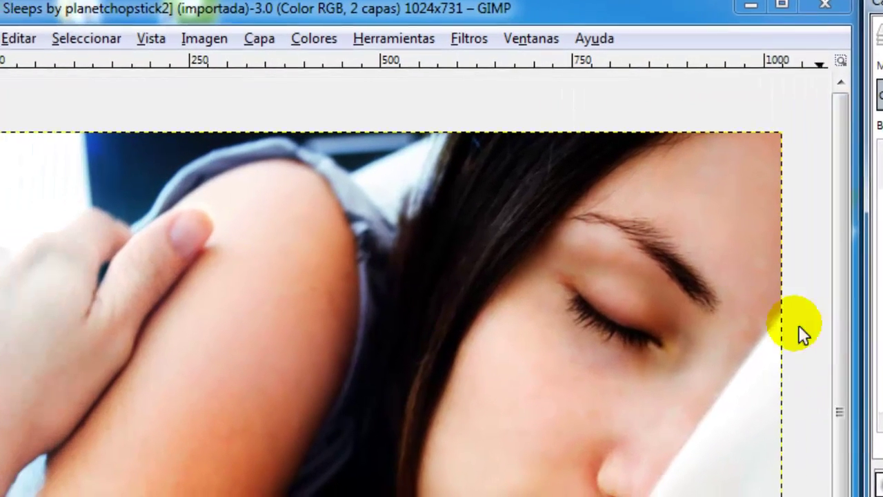
Apply Brillo y contraste to the copy layer with brightness sharply lowered and contrast raised.
{"action": "left_click", "coordinate": [385, 38]}
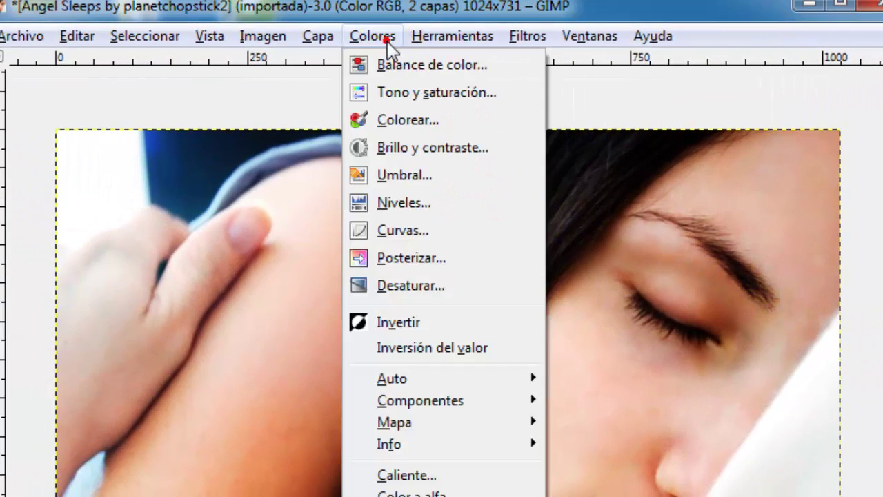
{"action": "left_click", "coordinate": [430, 146]}
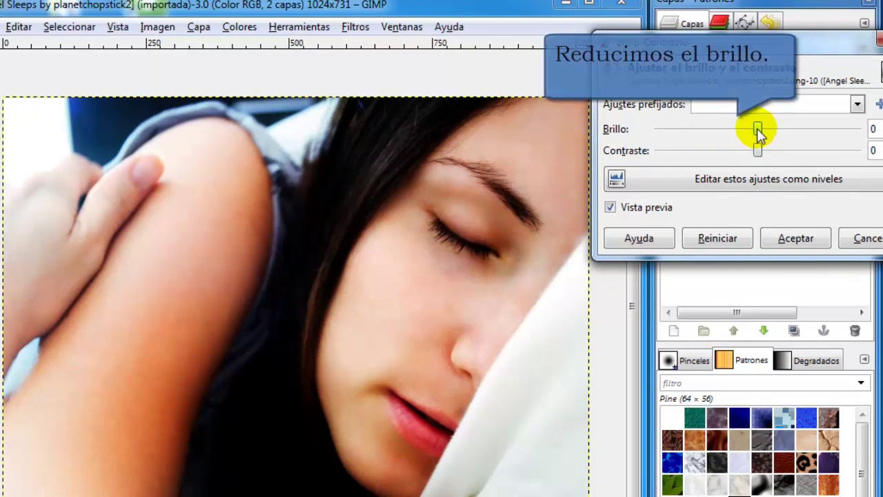
{"action": "left_click_drag", "start_coordinate": [758, 130], "coordinate": [655, 138]}
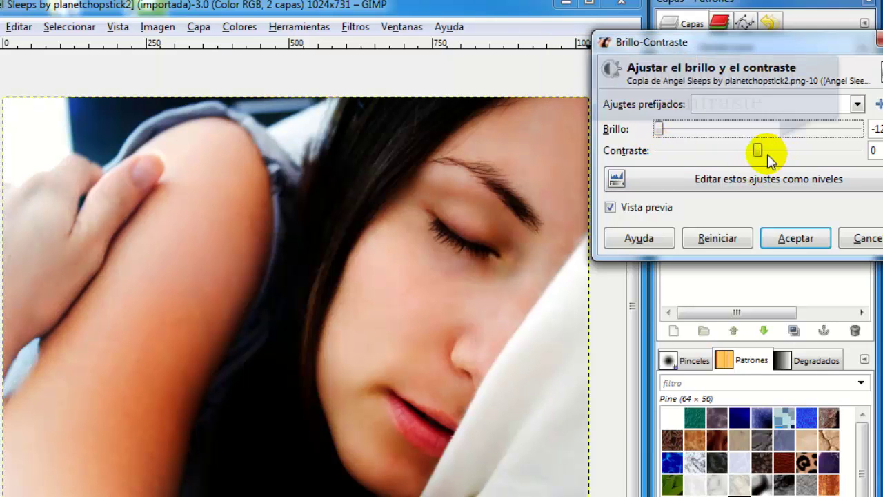
{"action": "left_click_drag", "start_coordinate": [756, 147], "coordinate": [806, 151]}
{"action": "left_click_drag", "start_coordinate": [814, 150], "coordinate": [846, 150]}
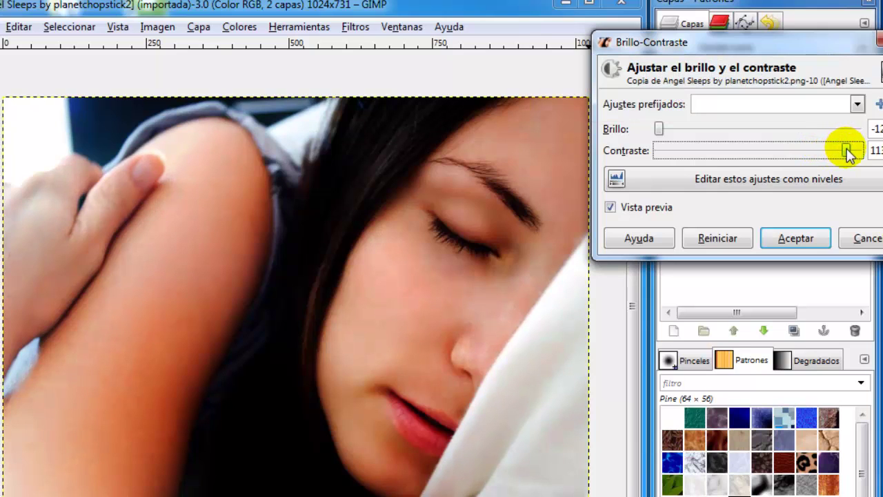
{"action": "left_click", "coordinate": [798, 238]}
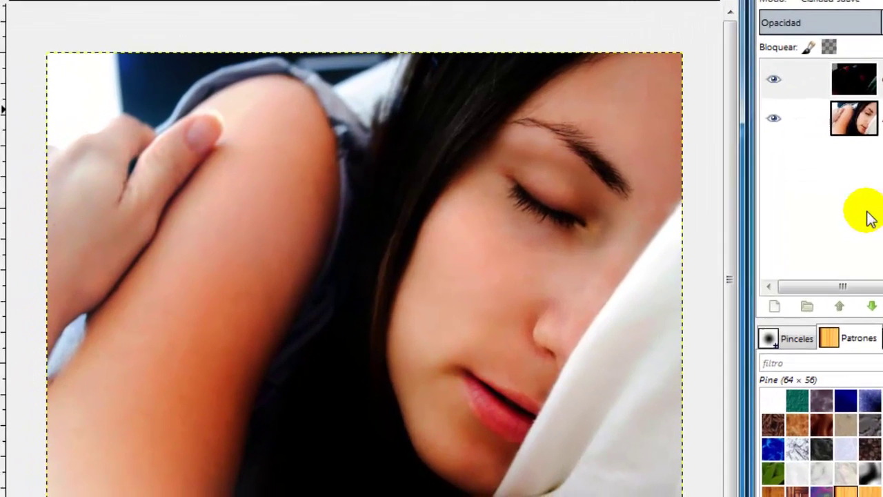